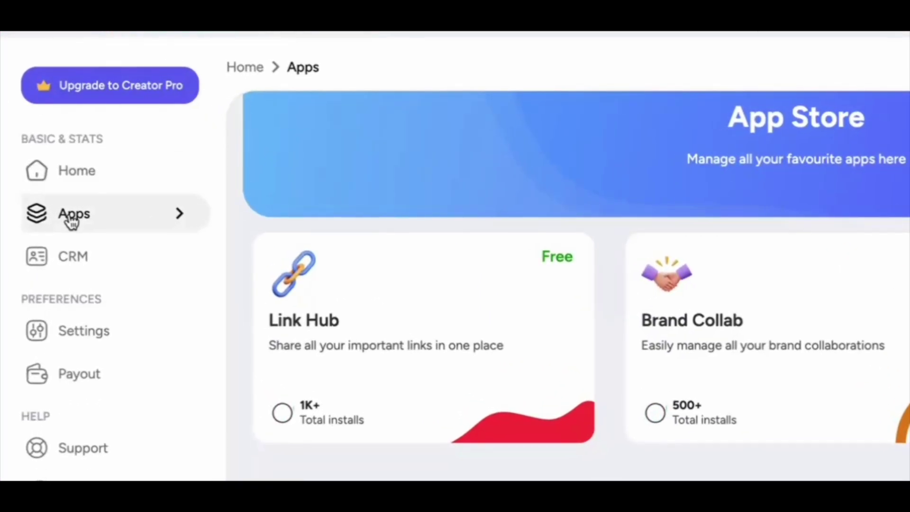
- Open the Brand Collab app from the App Store and go to its Platforms page
left_click(72, 203)
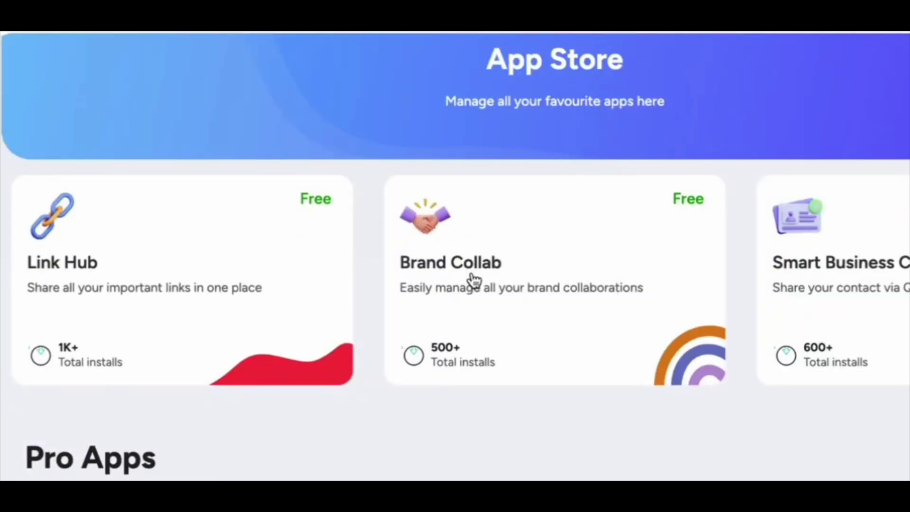
left_click(518, 293)
left_click(349, 372)
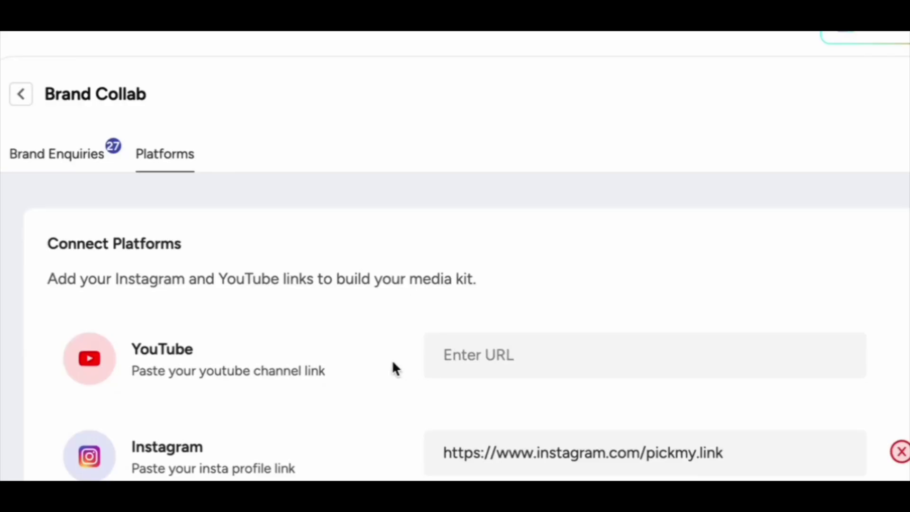
left_click(489, 353)
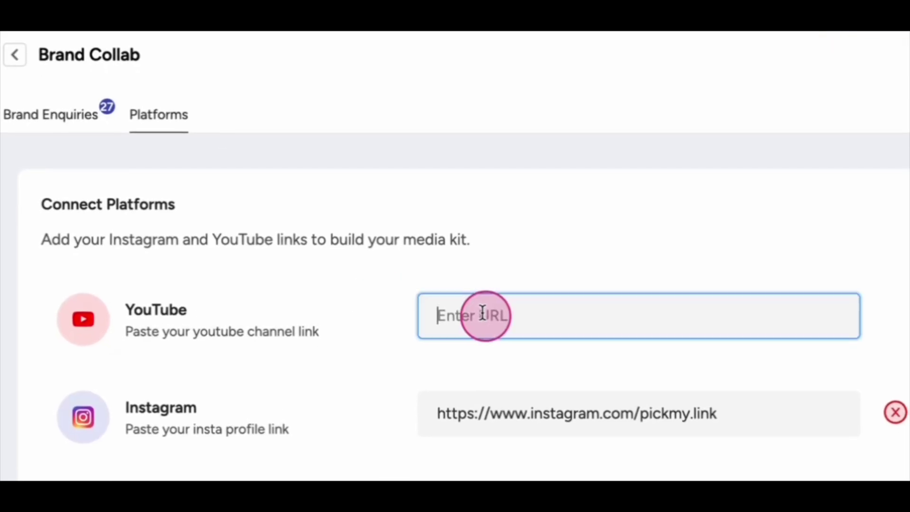
left_click(356, 285)
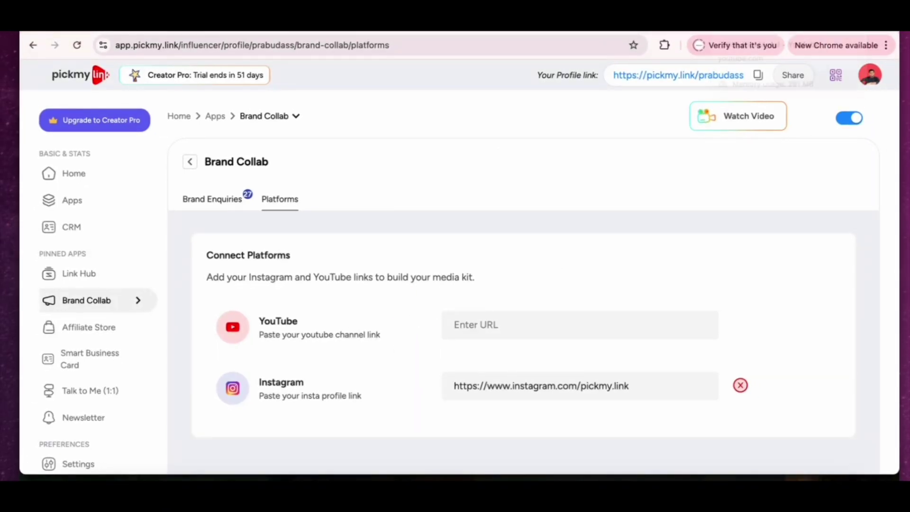
- Search YouTube for 'amwhiz' and open the Amwhiz Media channel page
left_click(751, 26)
double_click(342, 79)
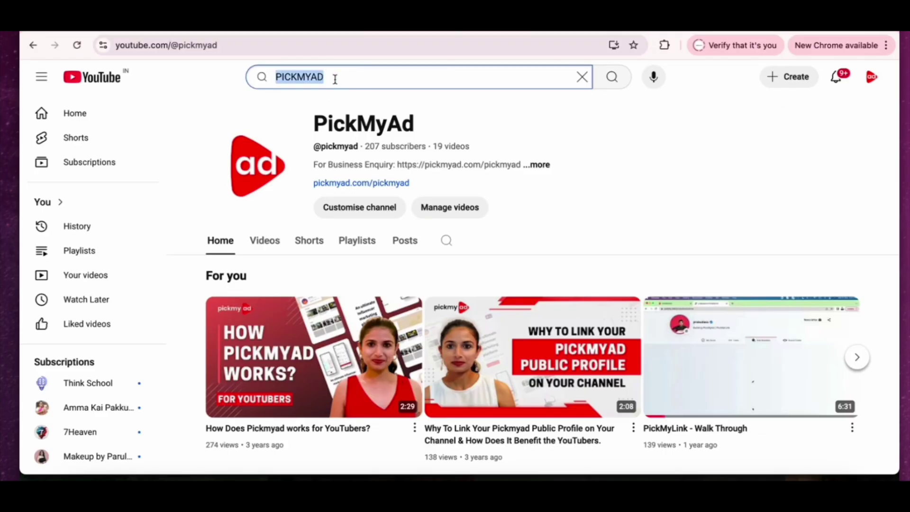
type("amwhiz")
key("Return")
left_click(523, 359)
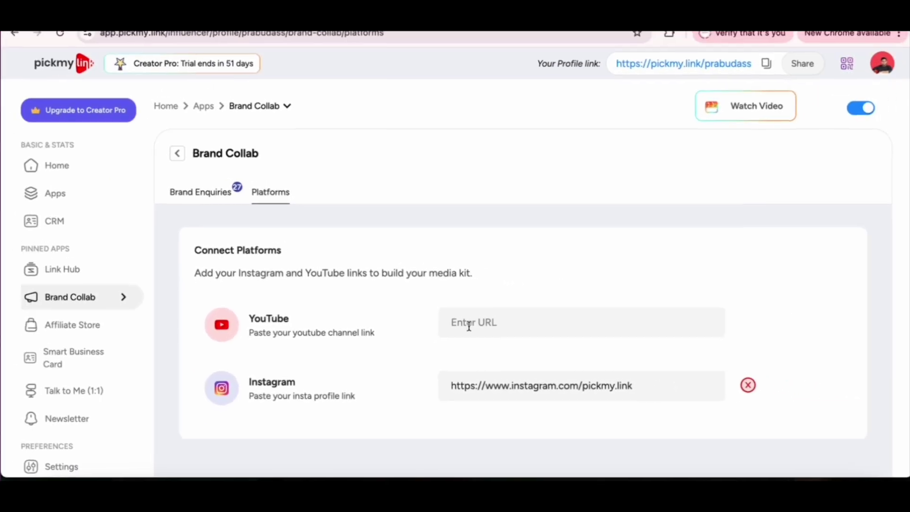
left_click(471, 326)
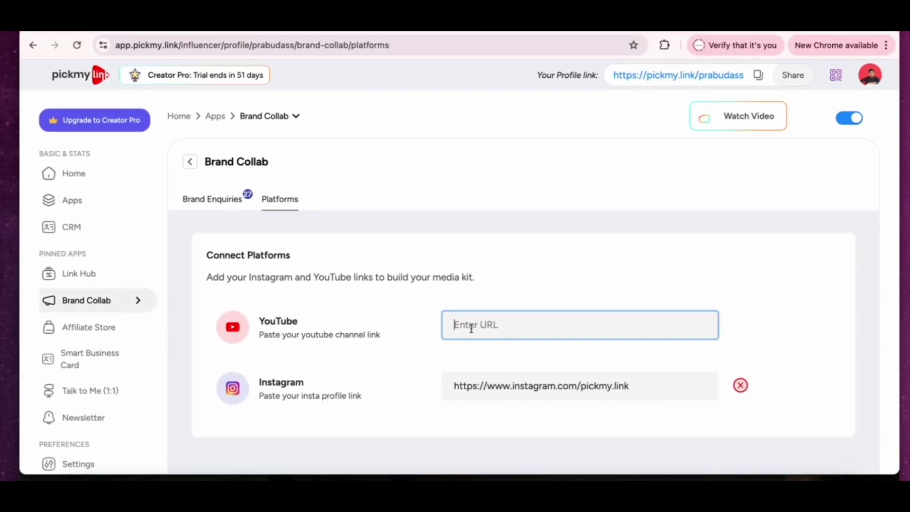
- Paste and save the Amwhiz Media channel URL as the YouTube link, keeping Shorts Ad at ₹1000
type("https://www.youtube.com/@AmwhizMedia")
left_click(757, 325)
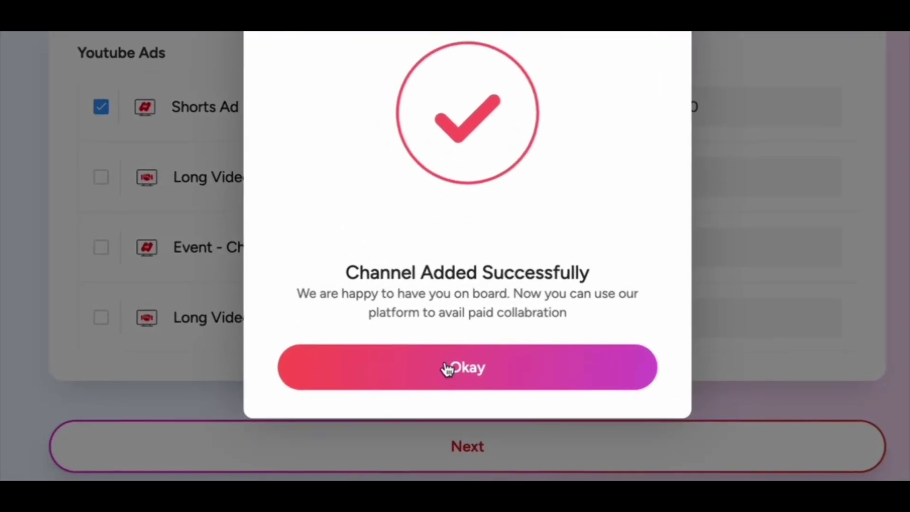
left_click(446, 384)
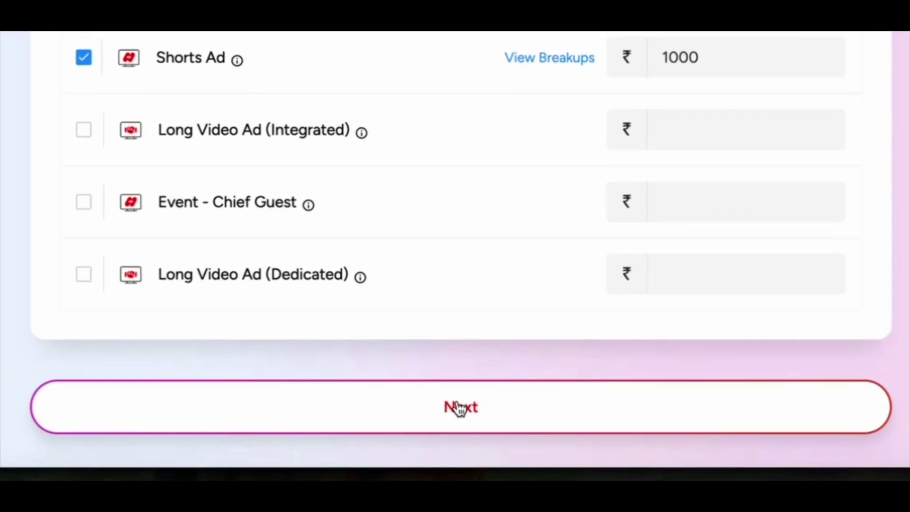
left_click(457, 435)
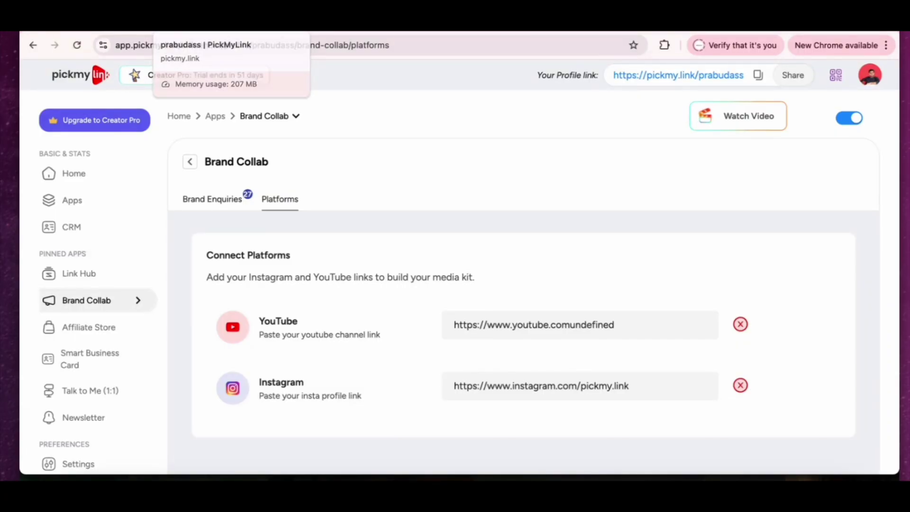
- Reload the public profile, open its Brand Collab tab, and check then close the Stats Report
left_click(199, 22)
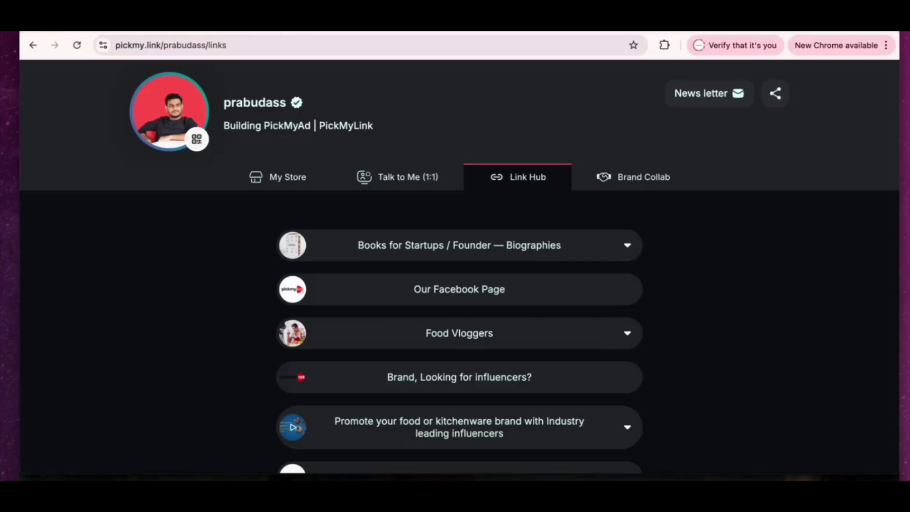
left_click(76, 45)
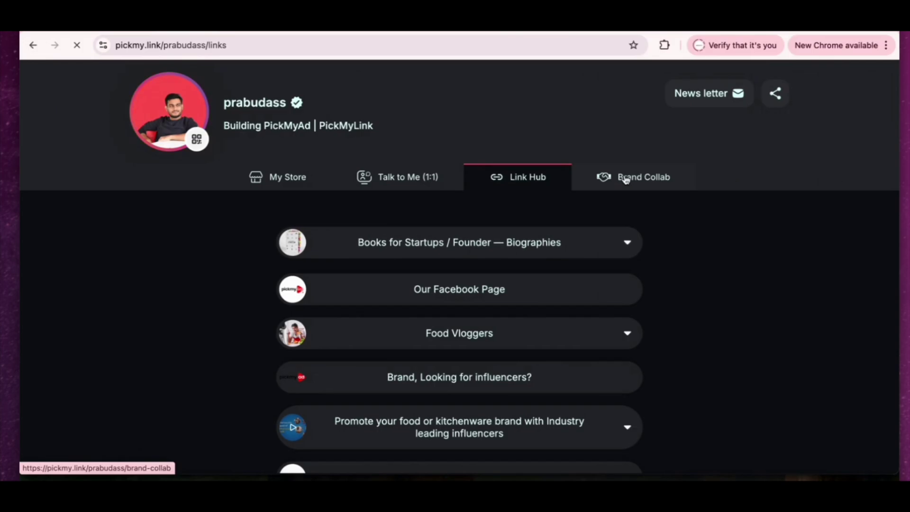
left_click(625, 179)
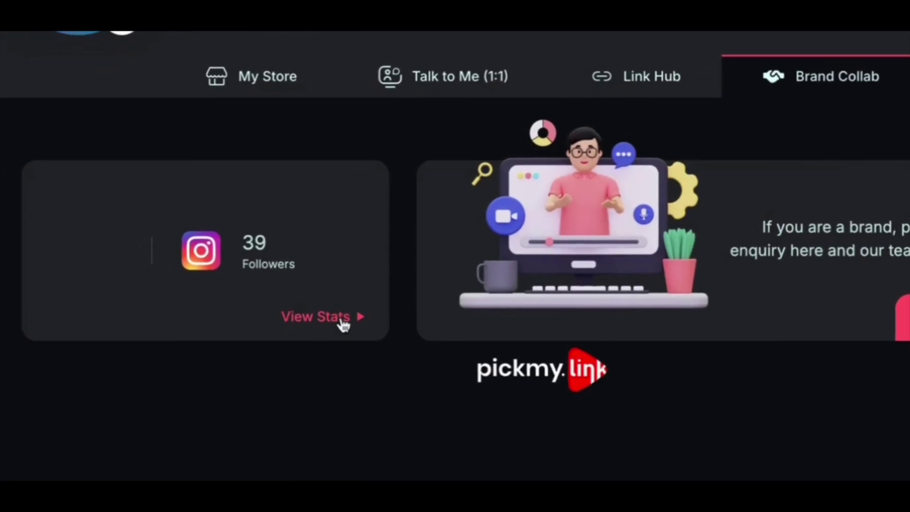
left_click(323, 319)
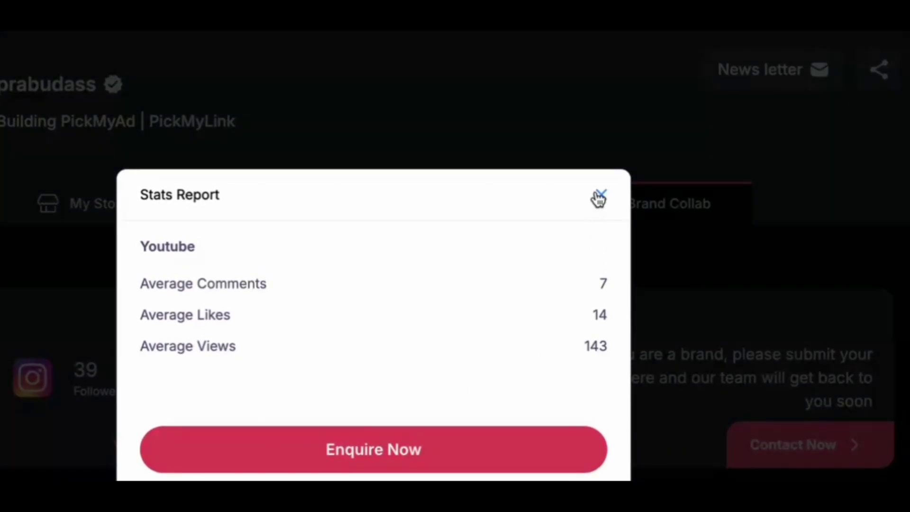
left_click(599, 196)
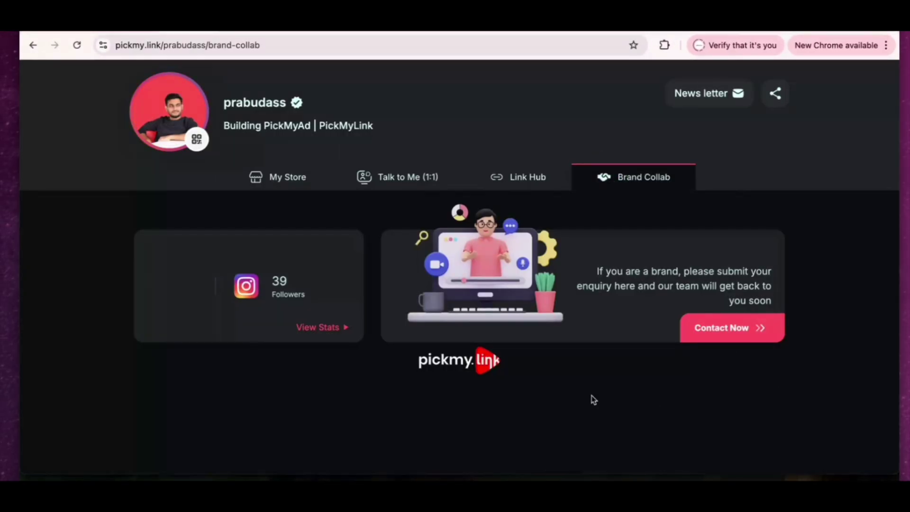
- Open the Contact Now form and fill in the contact's name, company Amwhiz, phone number and e-mail
left_click(732, 328)
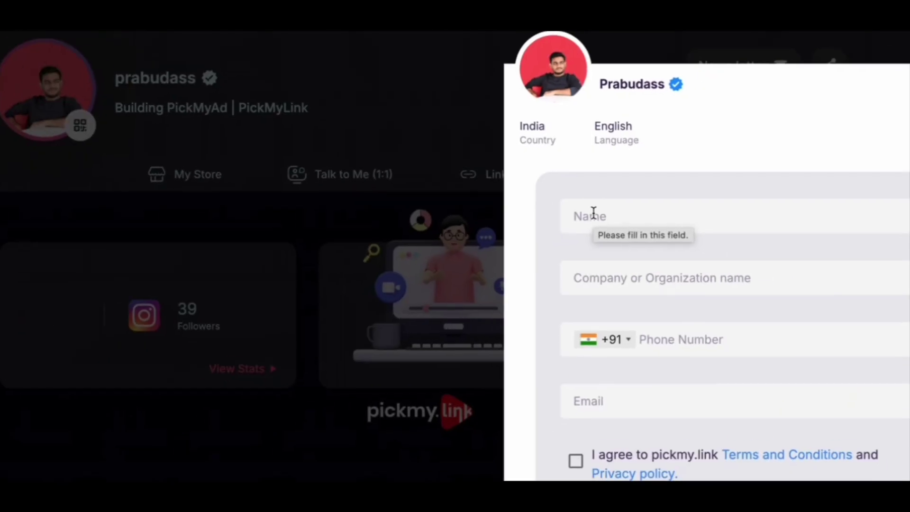
left_click(593, 218)
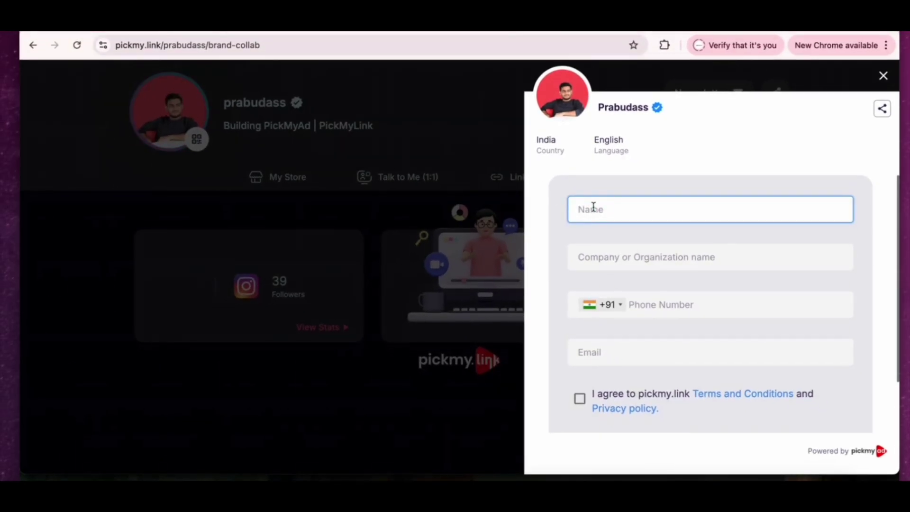
key("Tab")
double_click(629, 260)
double_click(615, 207)
type("Prabu")
key("Tab")
key("Tab")
key("Tab")
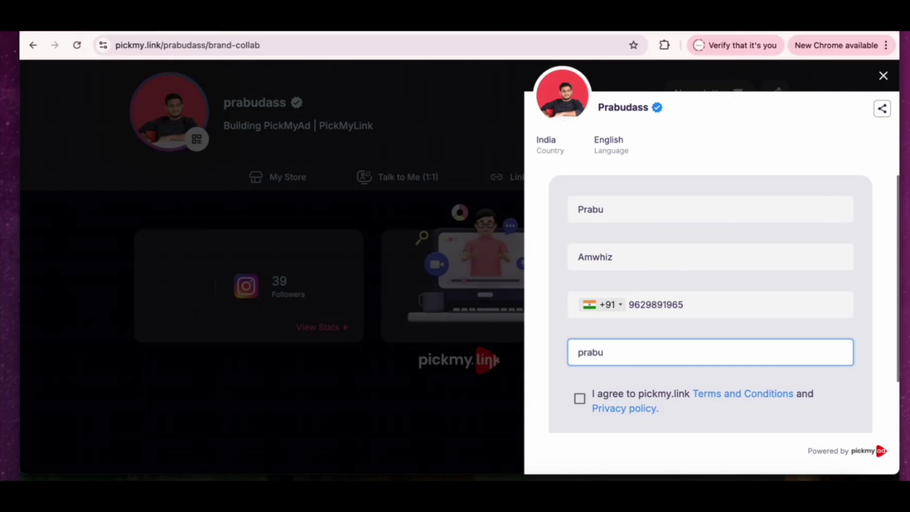
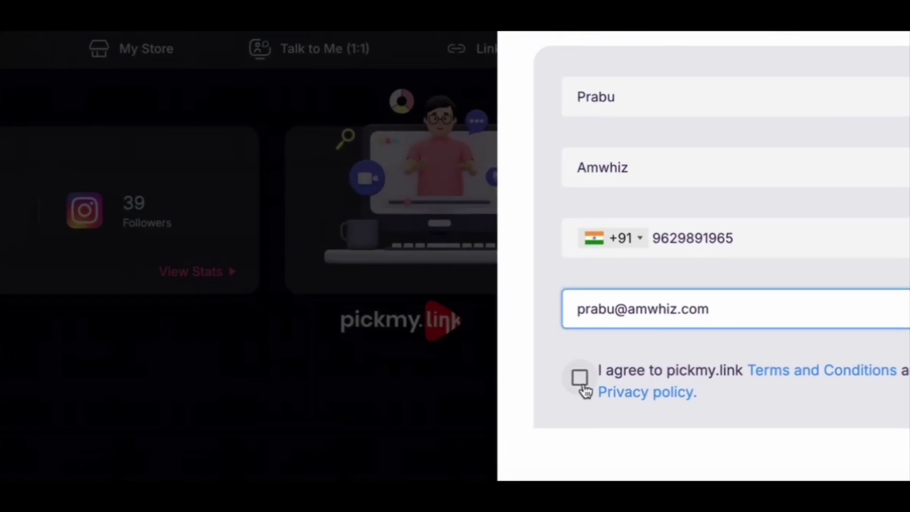
- Accept the terms, submit the brand enquiry and dismiss the success confirmation
left_click(579, 398)
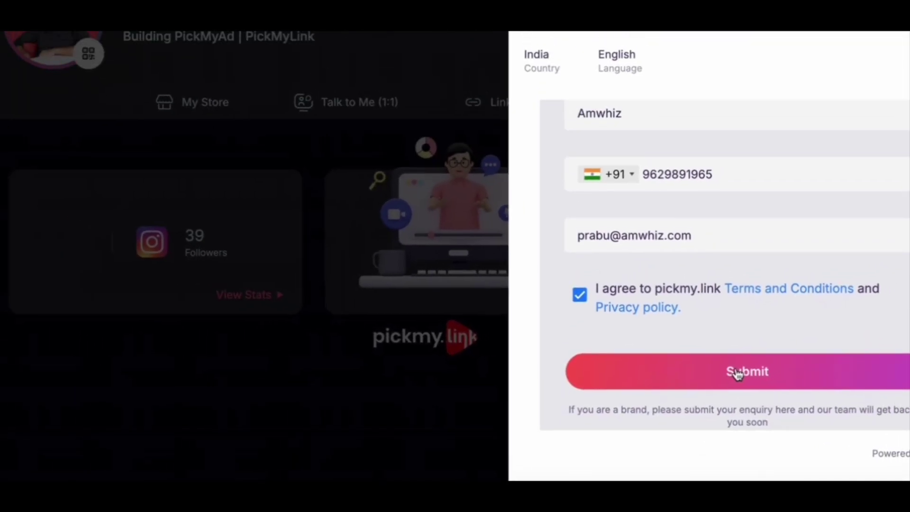
left_click(771, 417)
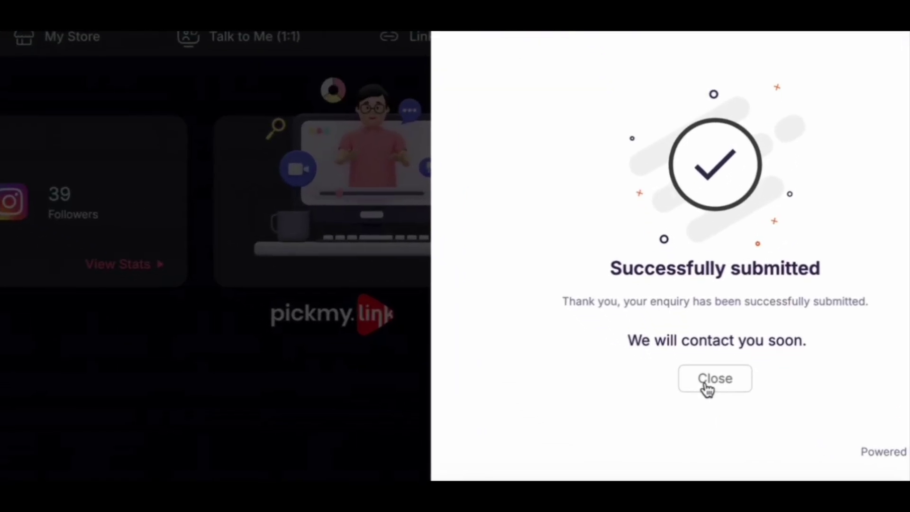
left_click(706, 407)
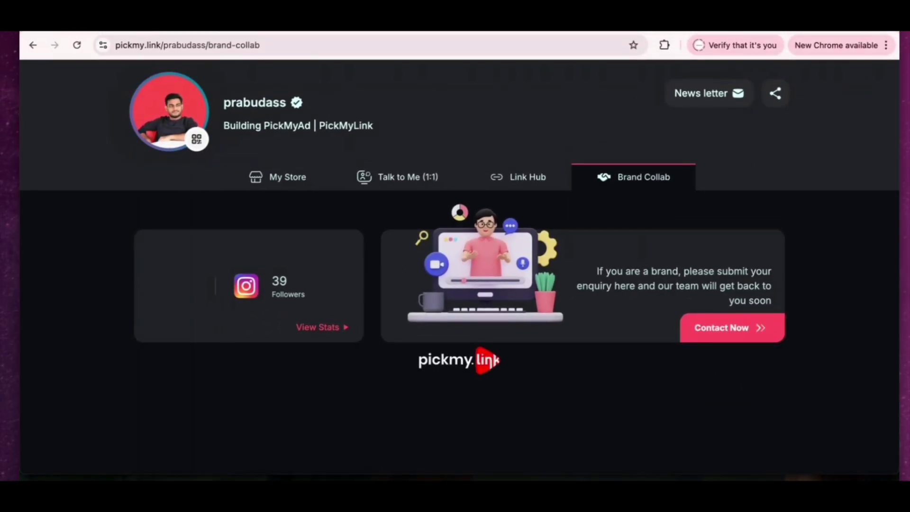
- Open Brand Enquiries on the dashboard and highlight the new Amwhiz request dated Mar 24, 2025
left_click(142, 23)
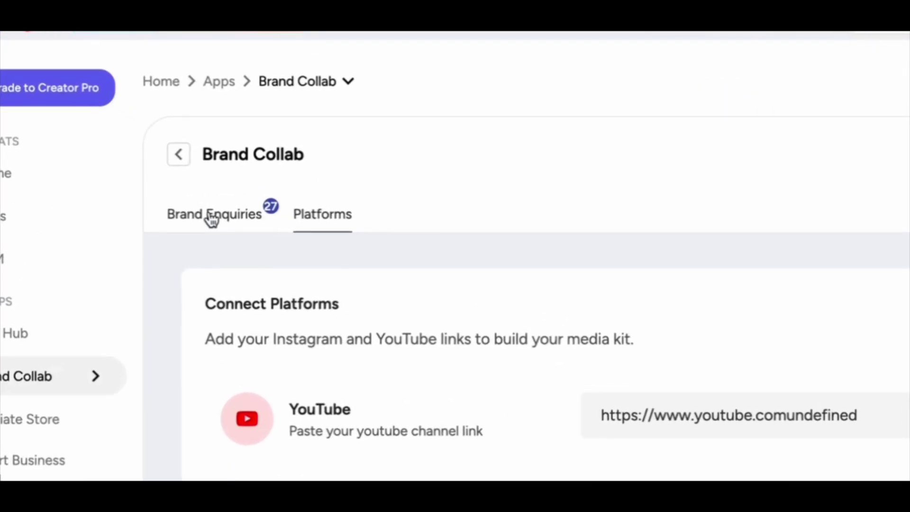
left_click(210, 201)
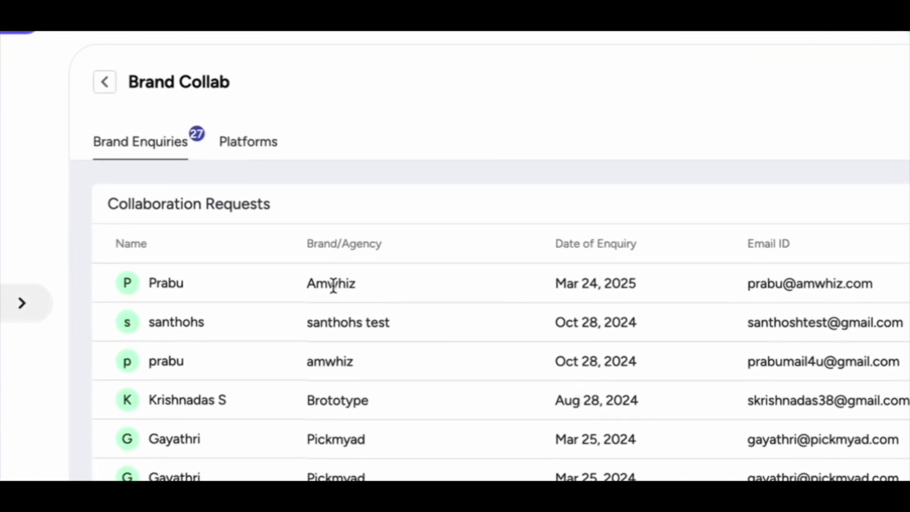
double_click(333, 288)
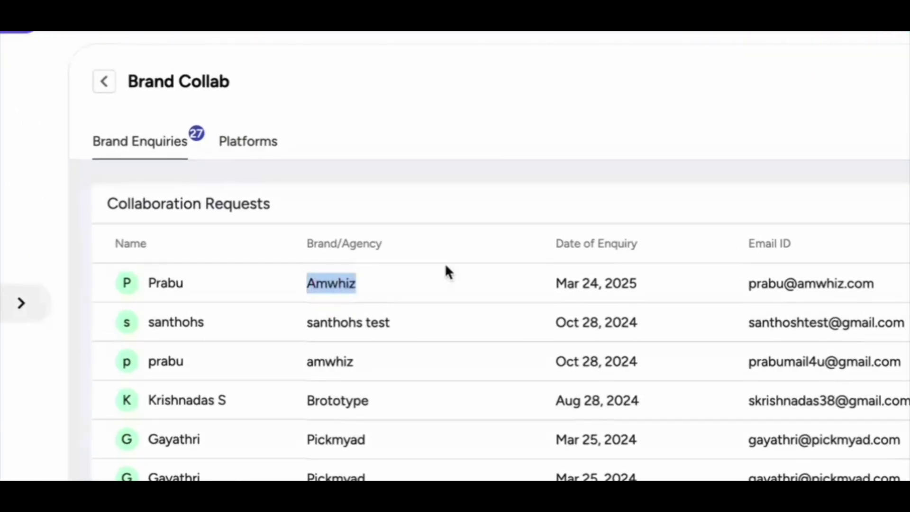
double_click(616, 283)
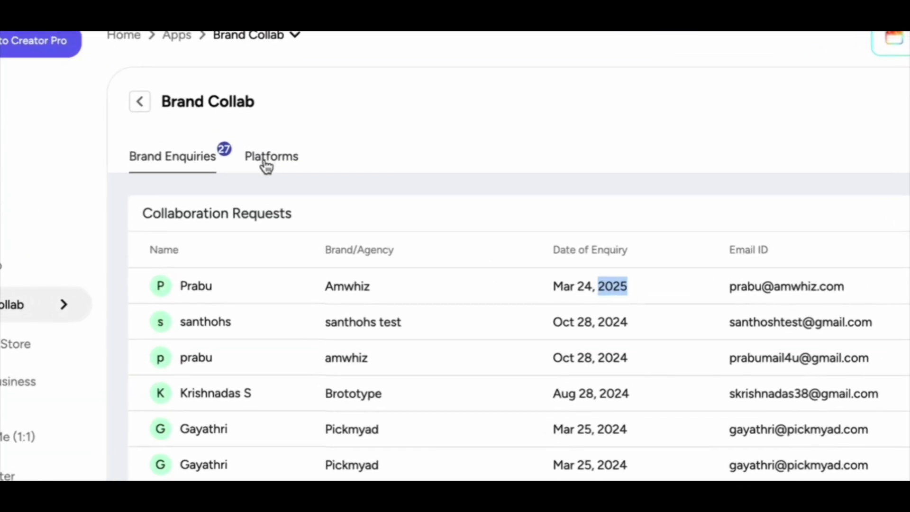
left_click(298, 288)
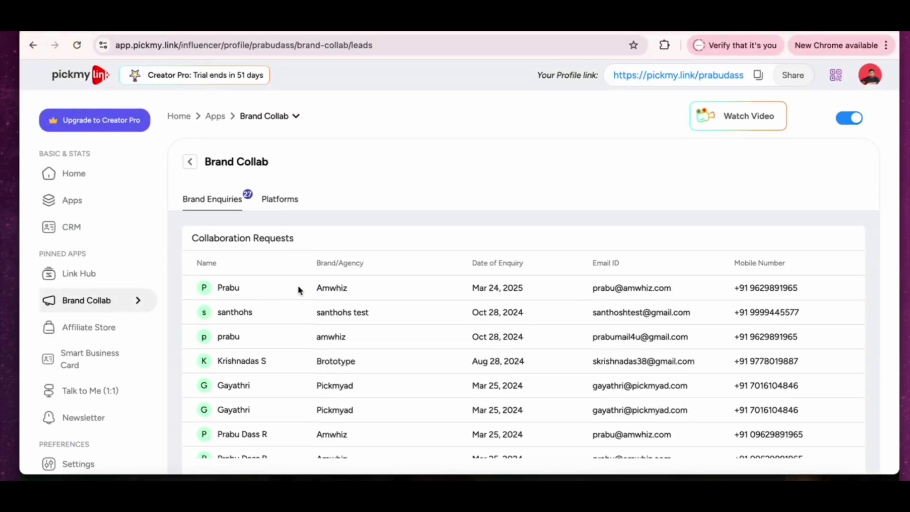